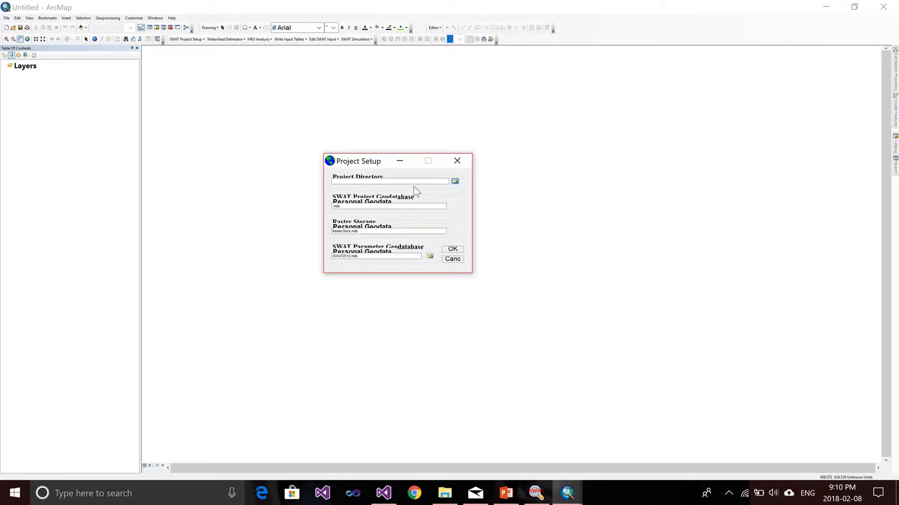
Step: View the project directory chooser in the ArcSWAT project setup, dismiss it, and examine the ArcSWAT model folder's contents in File Explorer
left_click(454, 181)
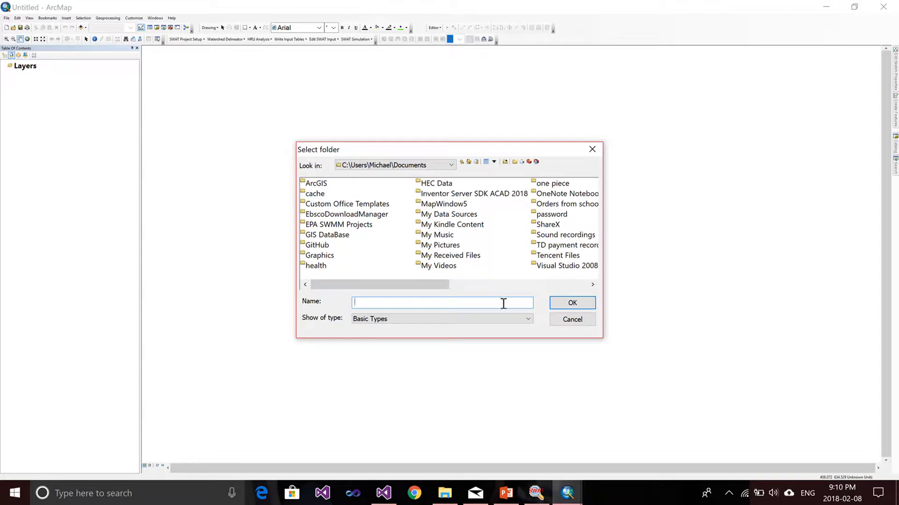
left_click(565, 322)
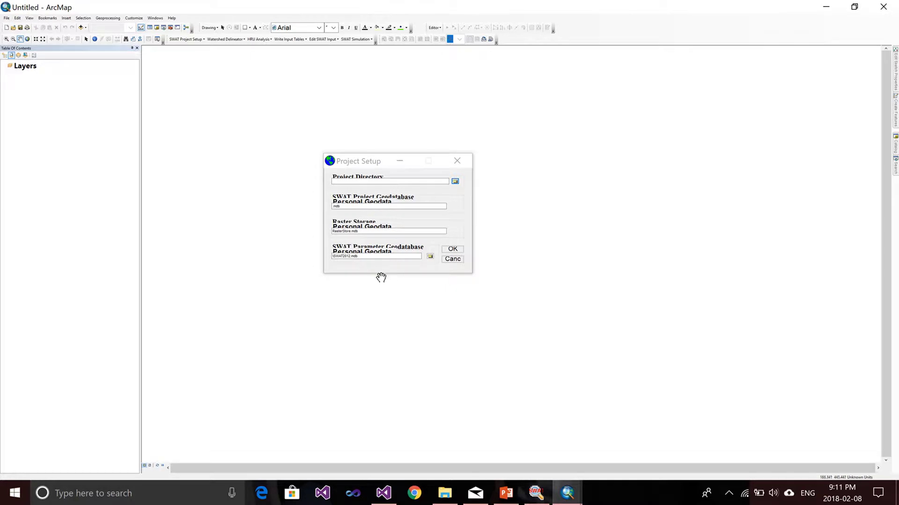
left_click(444, 492)
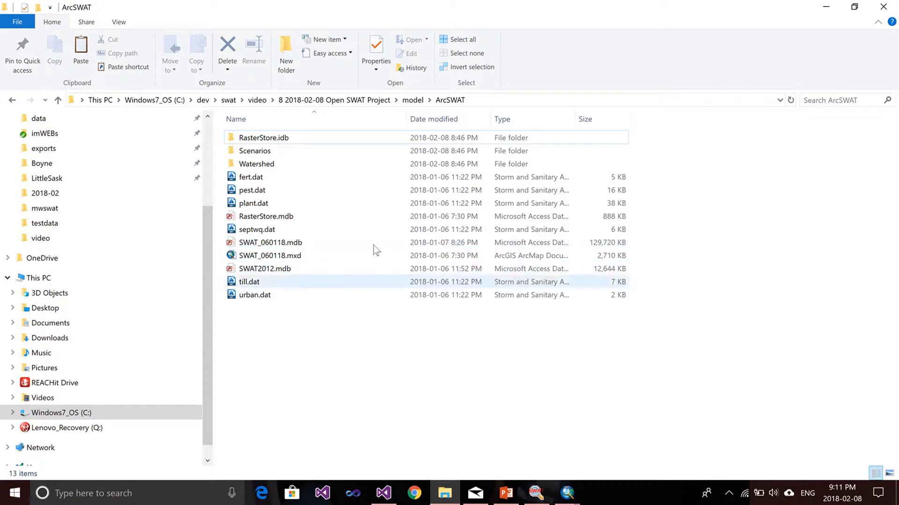
mouse_move(334, 152)
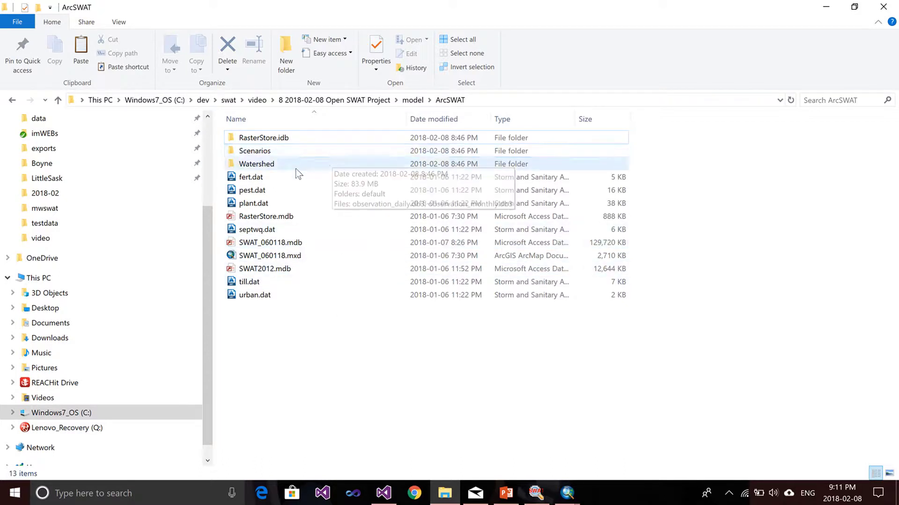
mouse_move(296, 167)
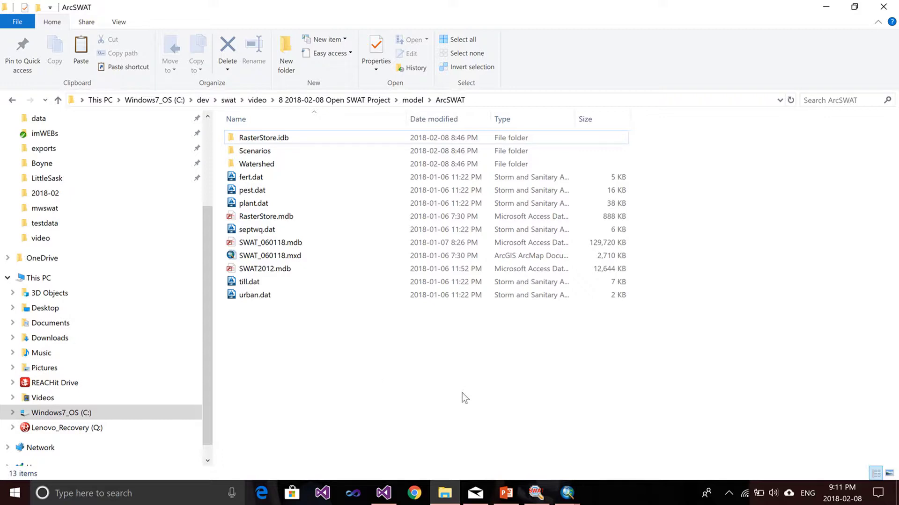
Step: Switch to SWAT Output Viewer and open the ArcSWAT folder under 8 2018-02-08 Open SWAT Project\model as the SWAT project
left_click(536, 492)
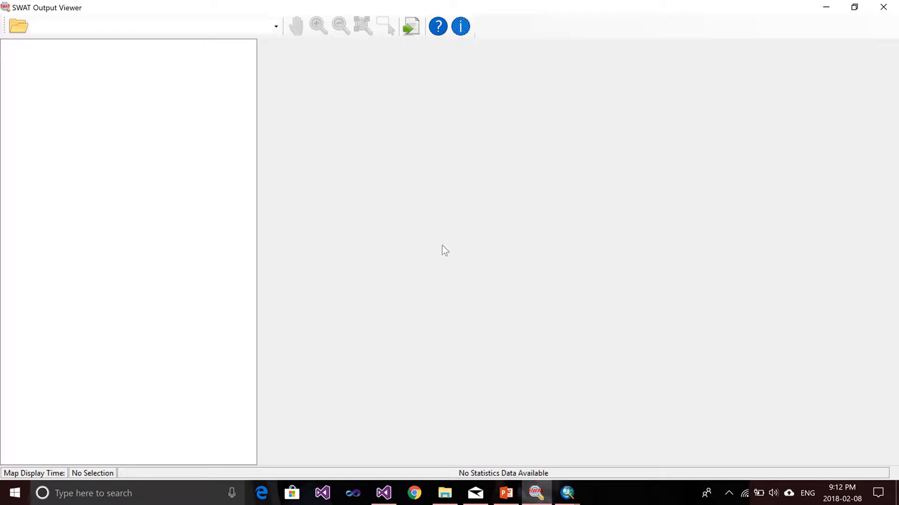
left_click(21, 27)
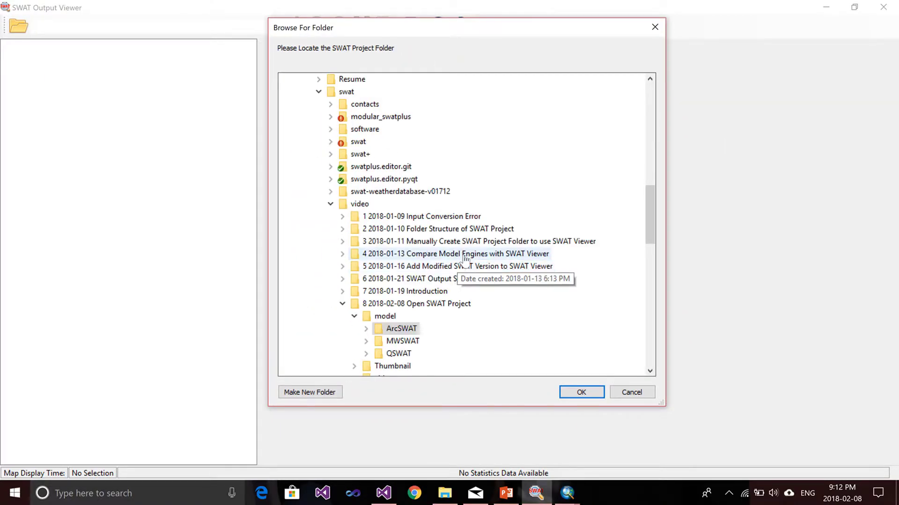
scroll(466, 260, "down", 5)
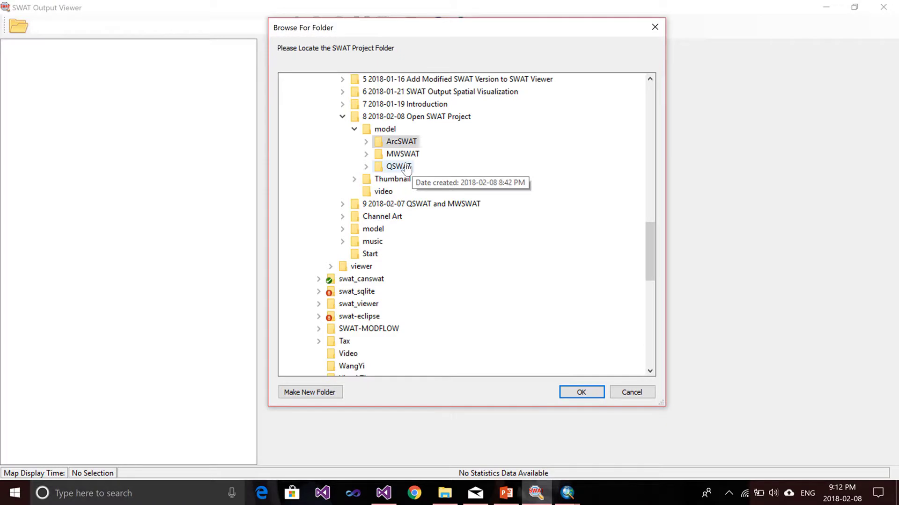
scroll(377, 166, "down", 1)
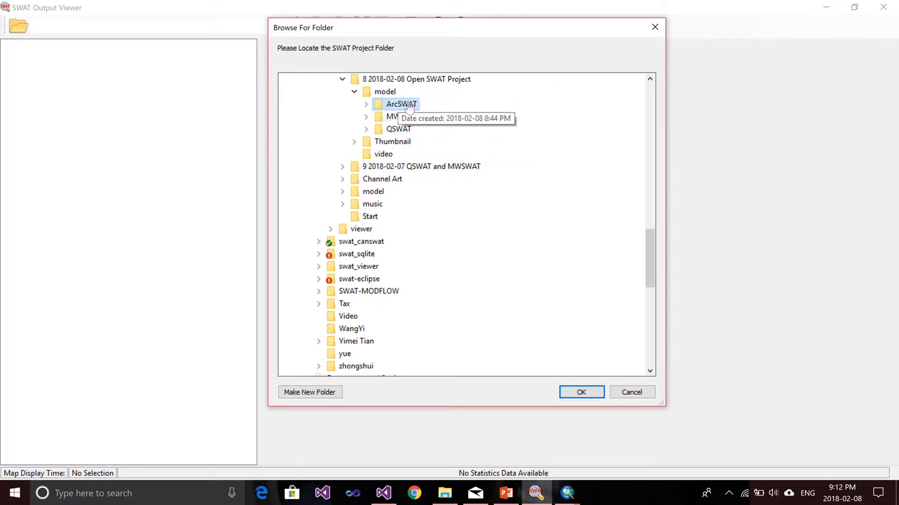
left_click(365, 105)
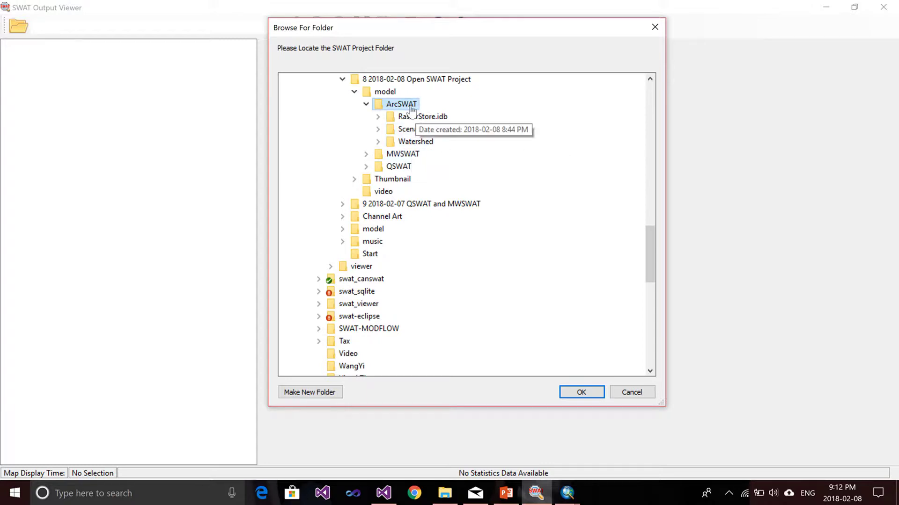
left_click(581, 393)
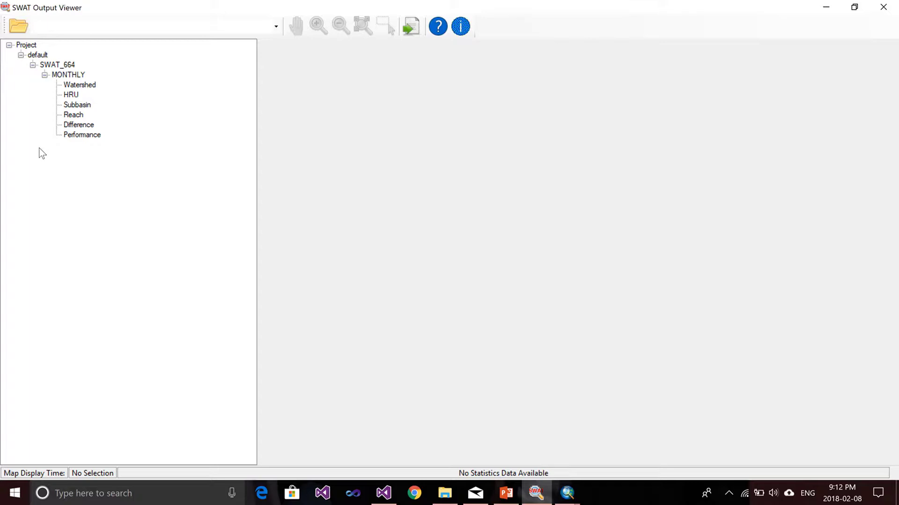
left_click(26, 46)
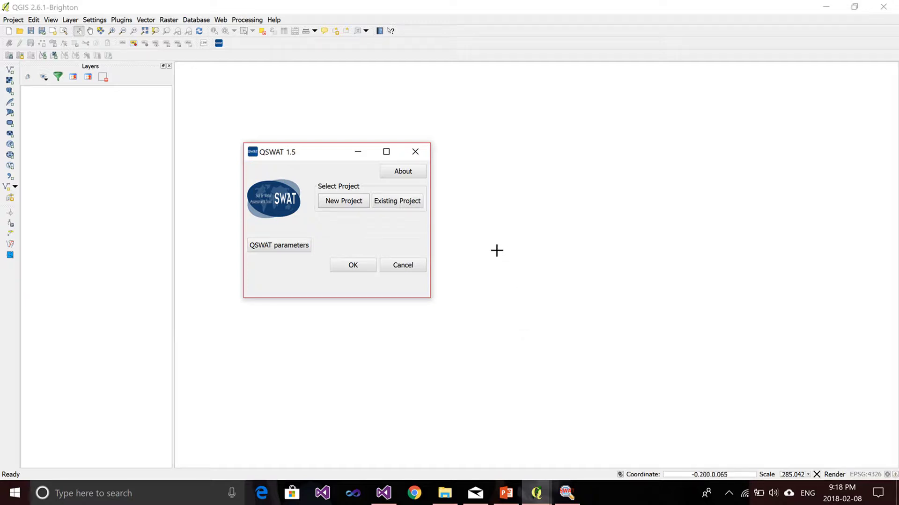
Step: View the file-saving dialog for a new QSWAT project in QGIS and dismiss it without creating a project
left_click(347, 203)
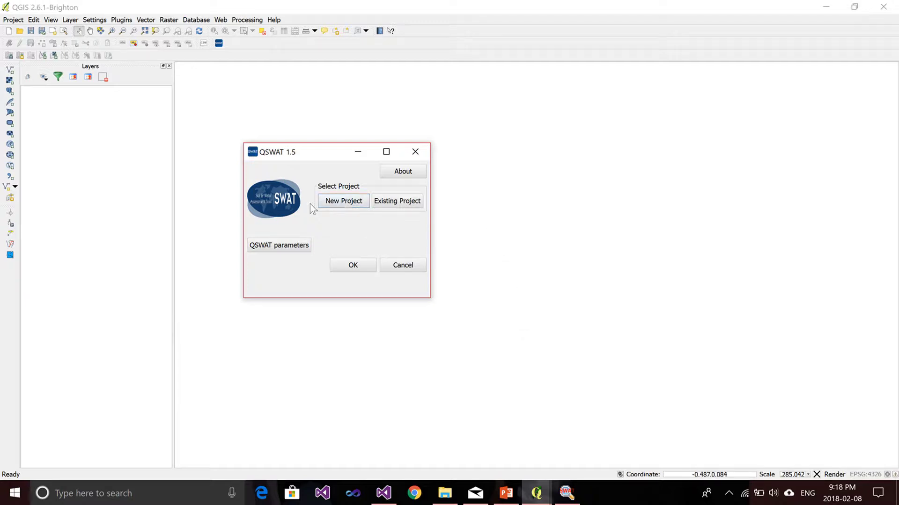
left_click(348, 202)
left_click_drag(357, 28, 524, 75)
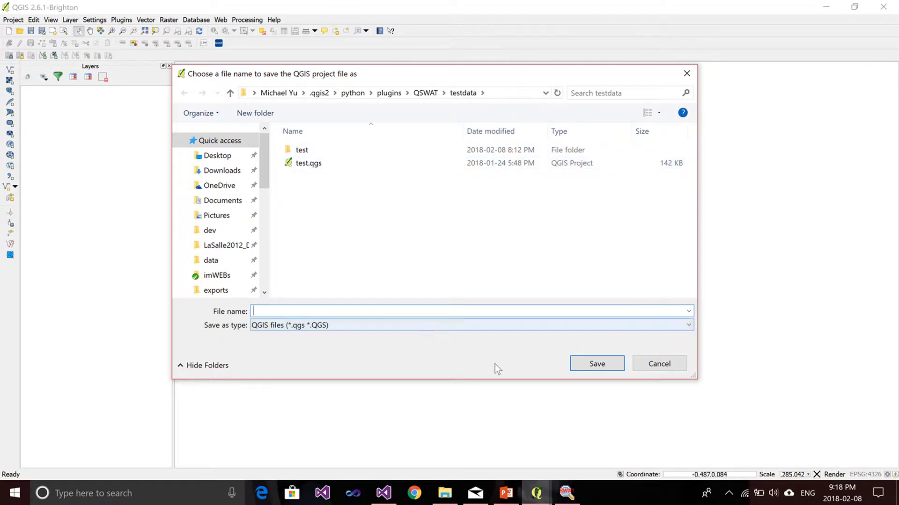
left_click(656, 367)
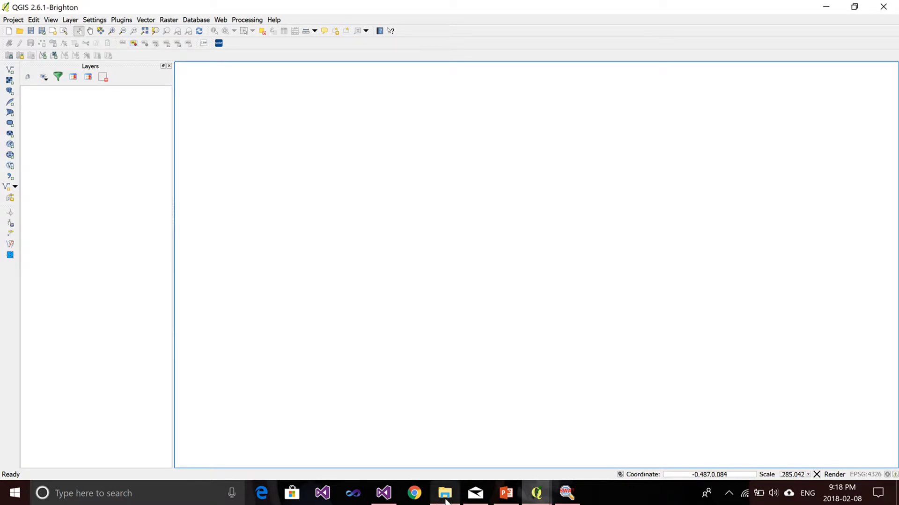
left_click(445, 497)
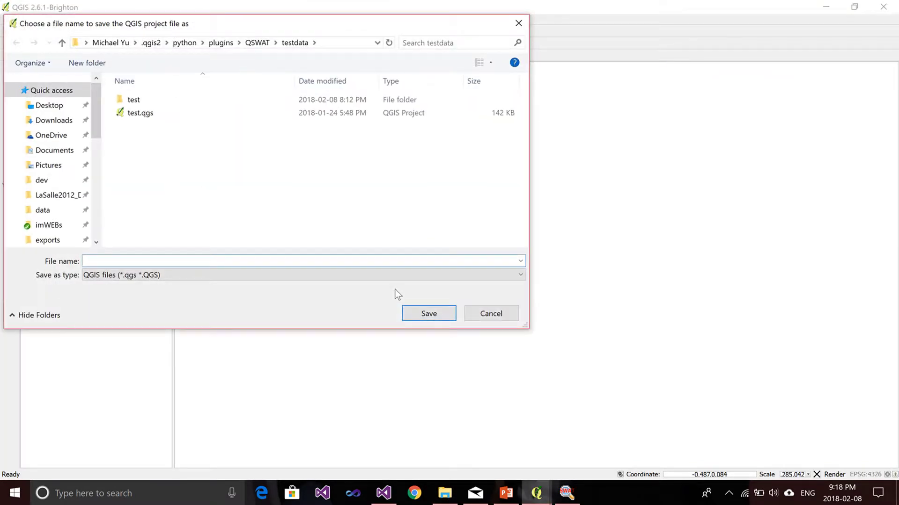
left_click(491, 314)
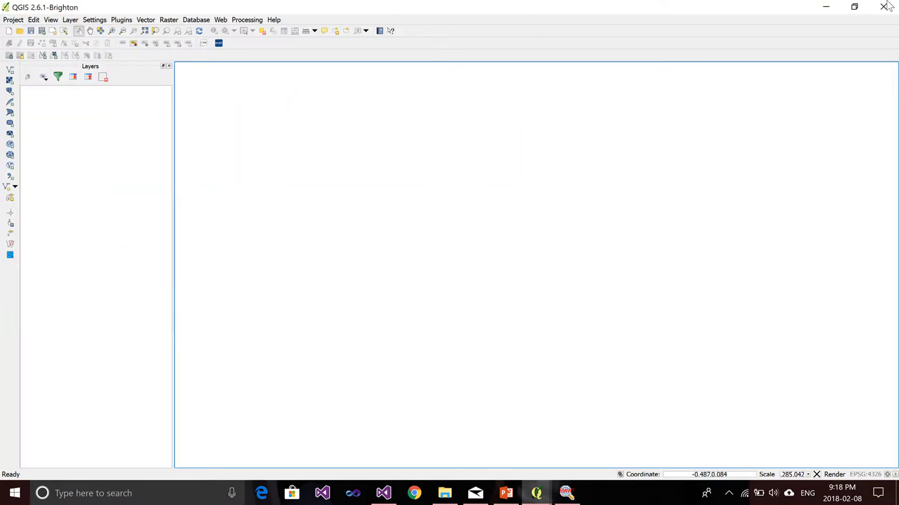
Step: Switch to File Explorer and examine the QSWAT project's test folder, its Source subfolder, QSWATRef2012.mdb, and the files beside the test folder
left_click(445, 494)
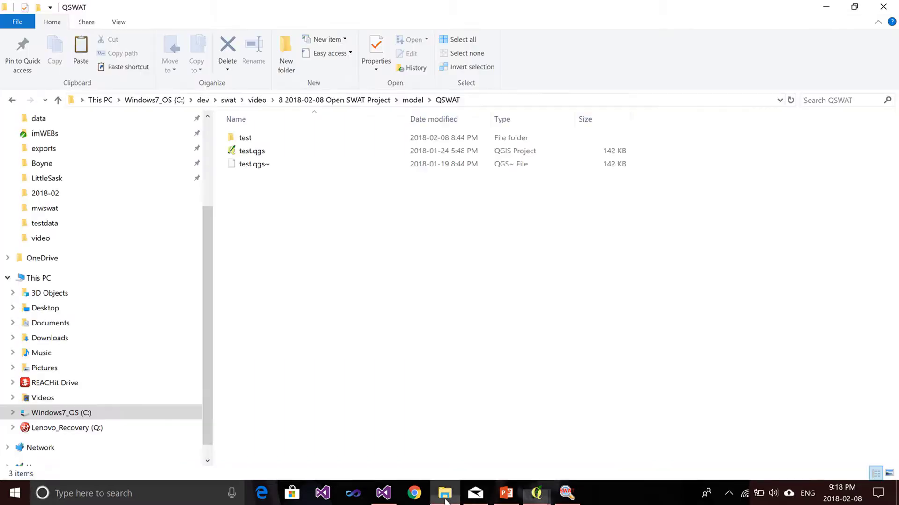
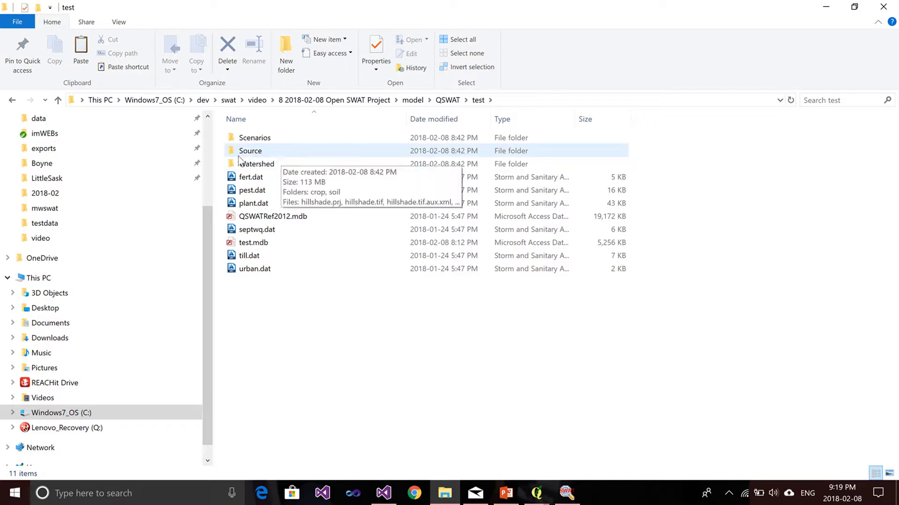
double_click(268, 154)
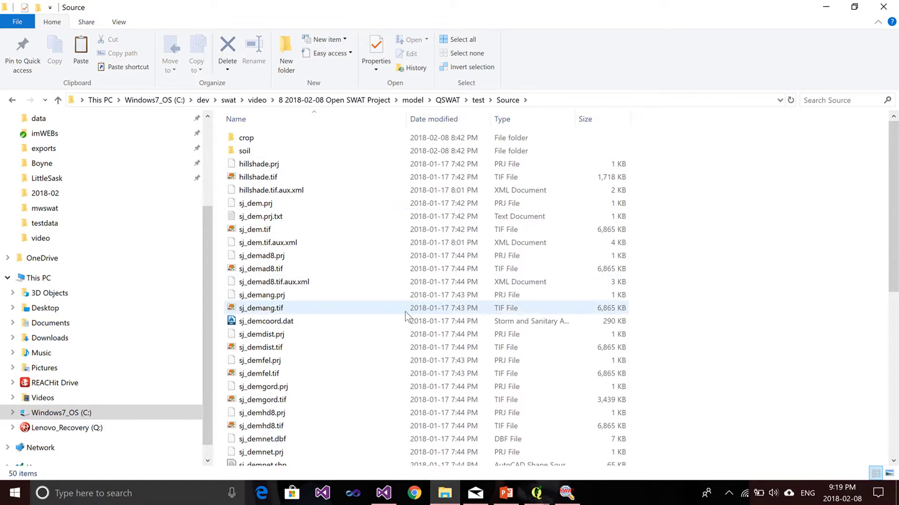
left_click(478, 100)
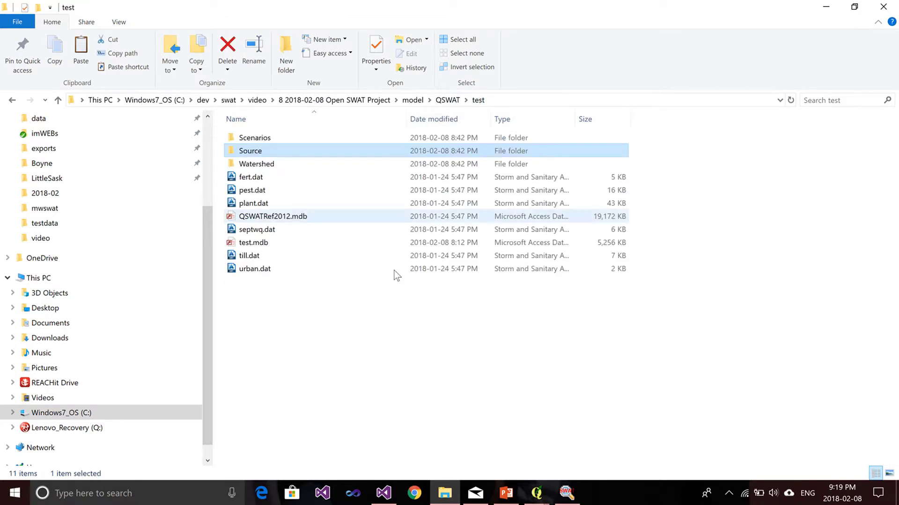
left_click(300, 218)
left_click(346, 352)
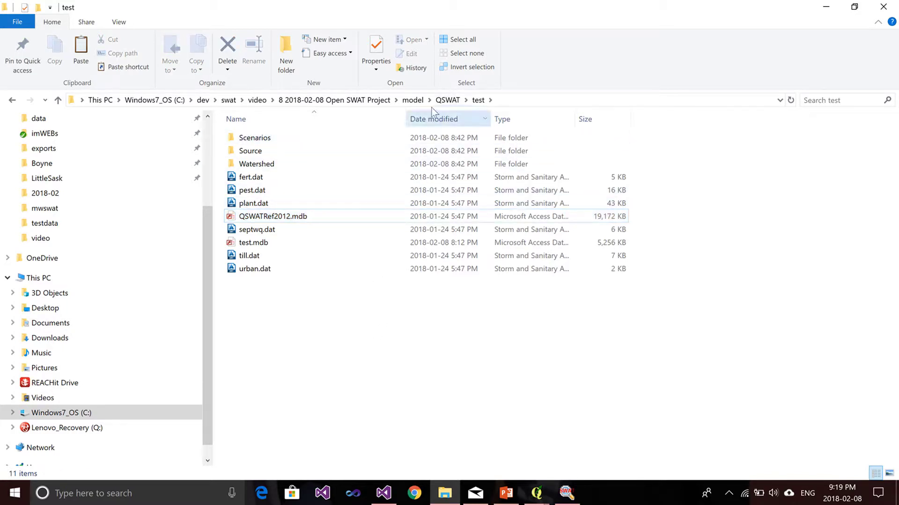
left_click(446, 100)
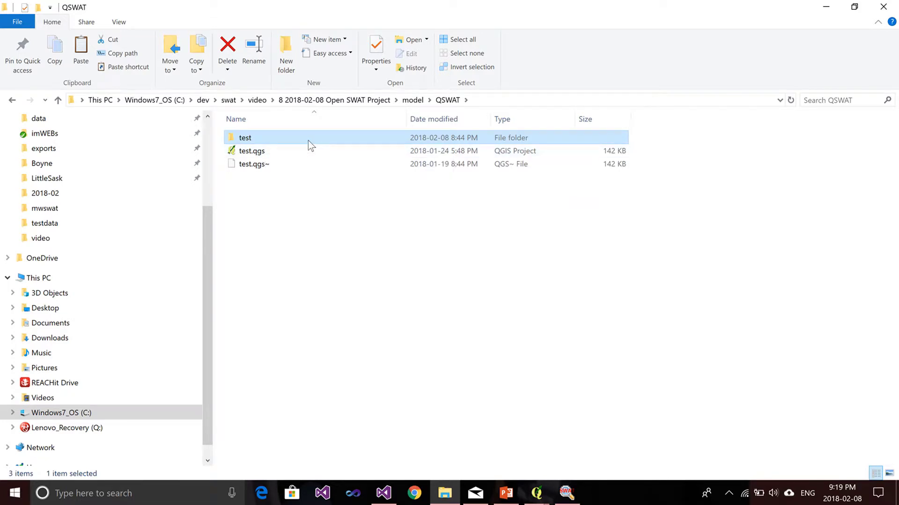
mouse_move(308, 140)
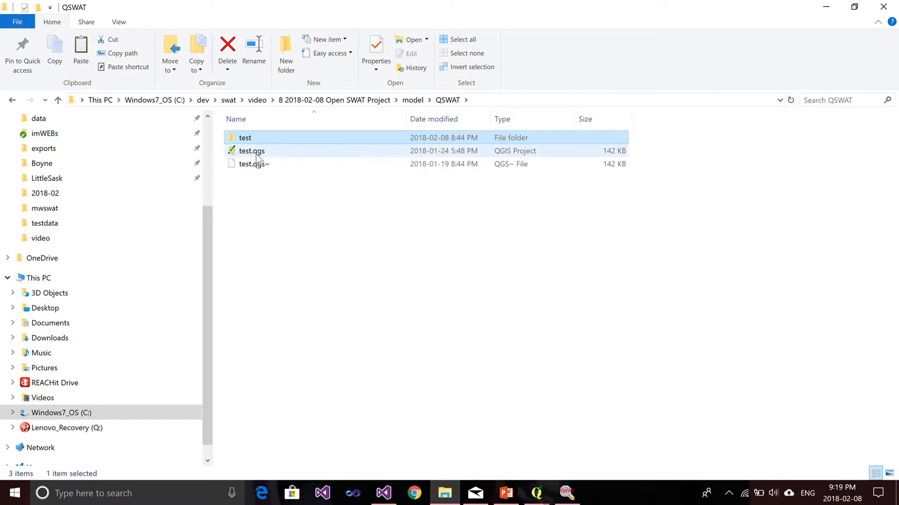
left_click(389, 291)
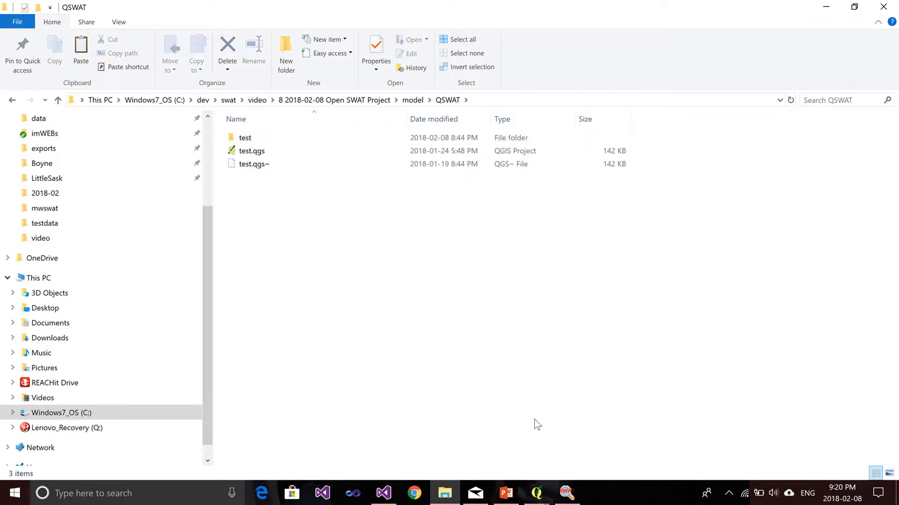
Step: Switch to SWAT Output Viewer and open the test folder inside QSWAT as the SWAT project
left_click(568, 498)
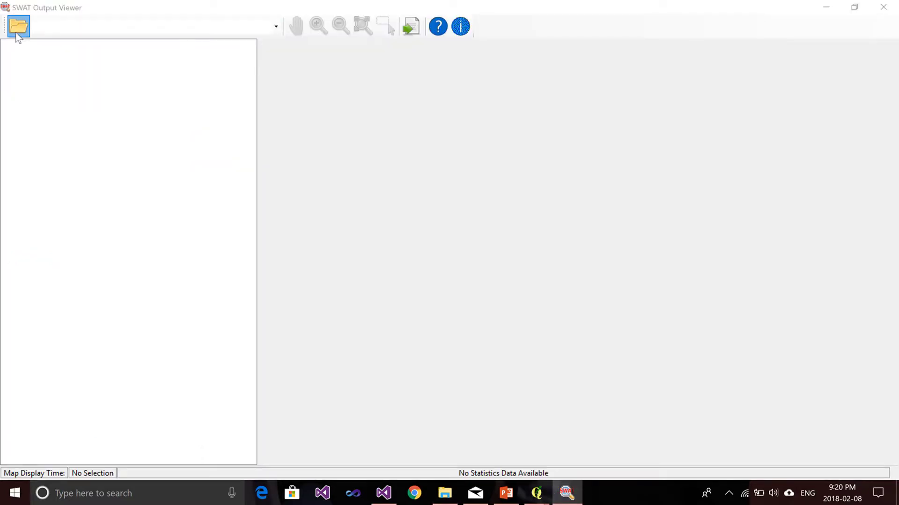
left_click(18, 28)
left_click_drag(475, 140, 382, 31)
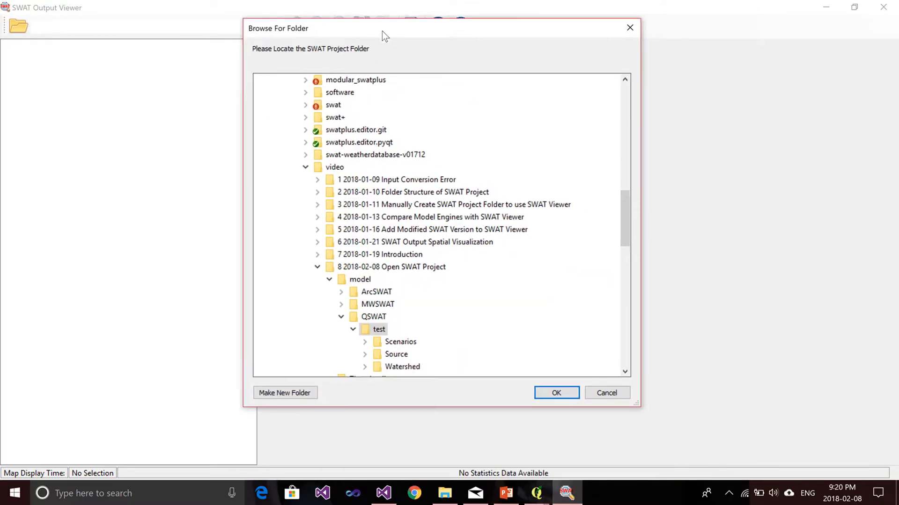
left_click_drag(624, 216, 632, 246)
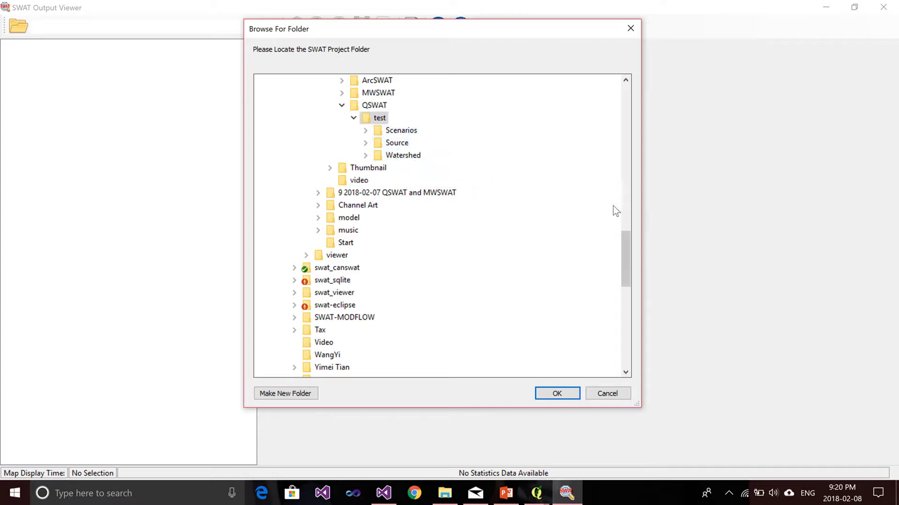
left_click_drag(629, 251, 627, 238)
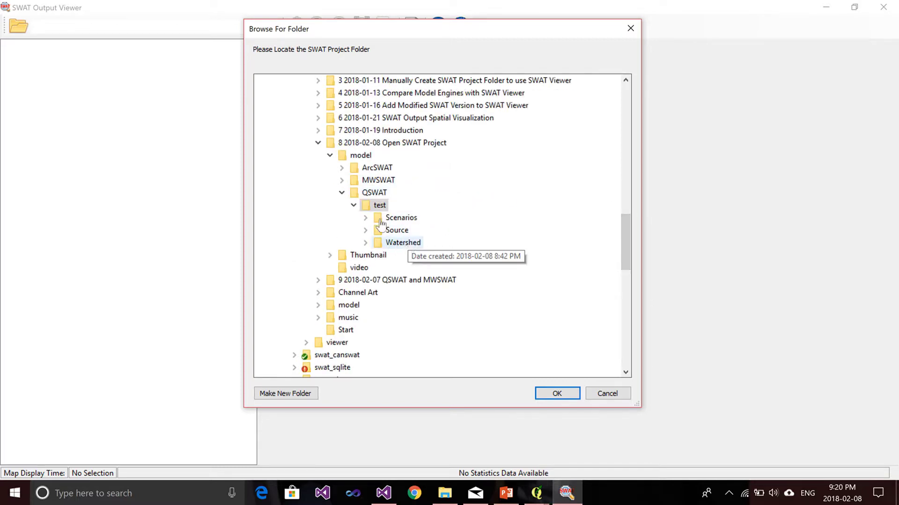
left_click(342, 168)
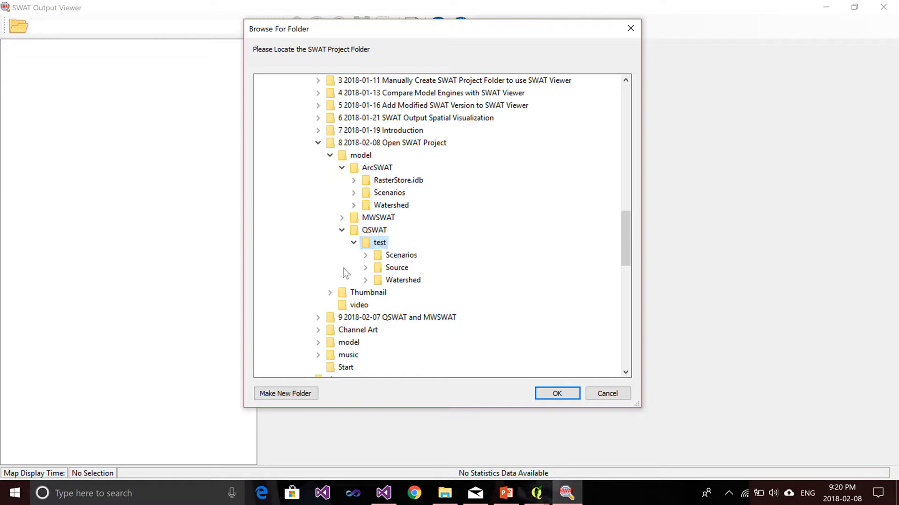
left_click(556, 394)
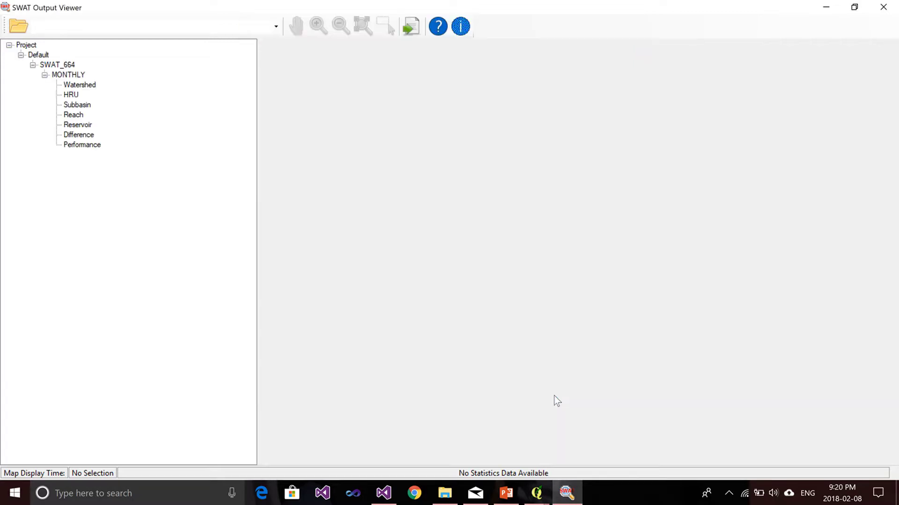
left_click(23, 47)
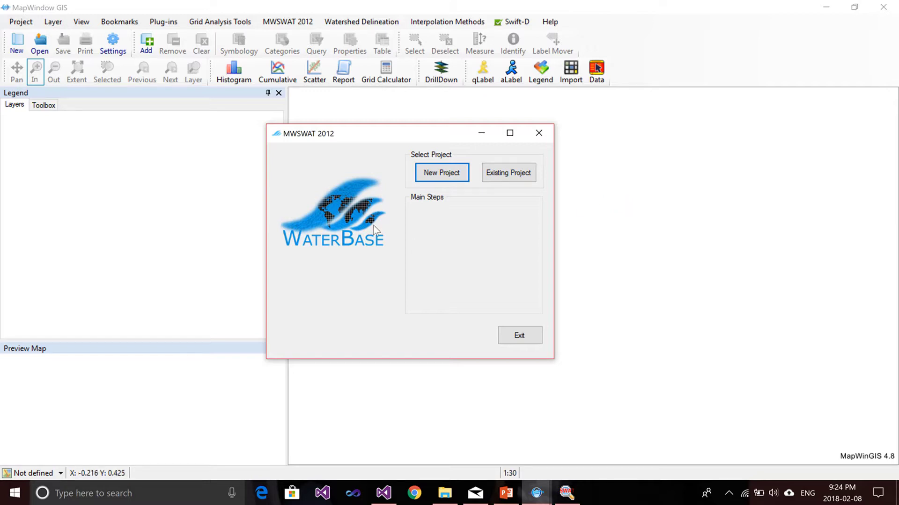
Step: View the save dialog for a new MWSWAT project, dismiss it, and switch to the MWSWAT model folder in File Explorer
left_click(443, 175)
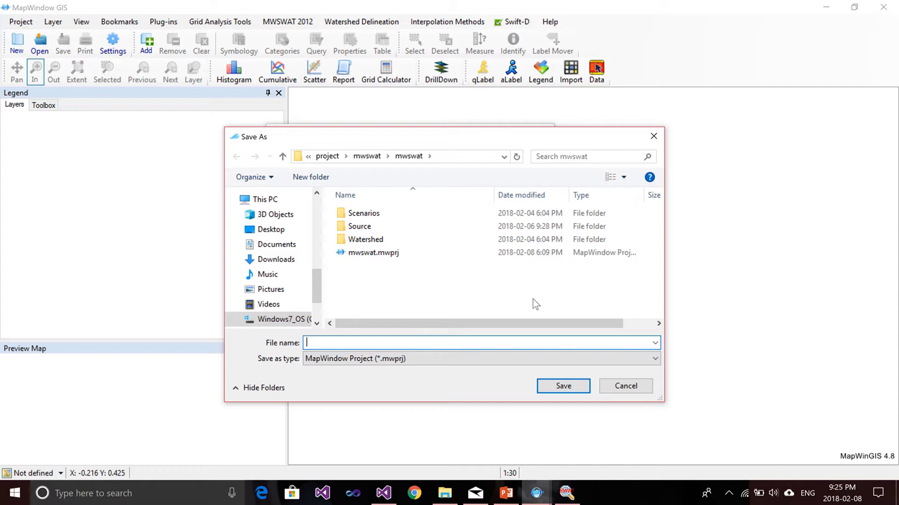
left_click(626, 386)
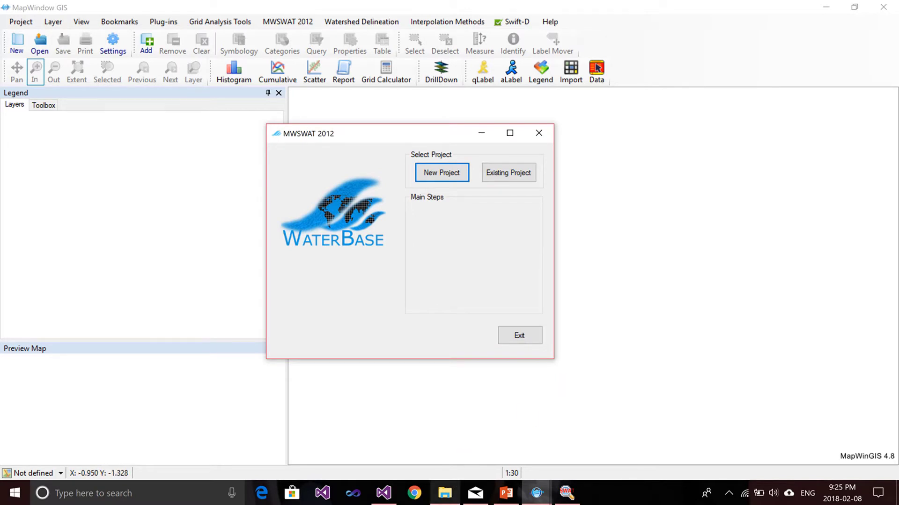
key("alt+Tab")
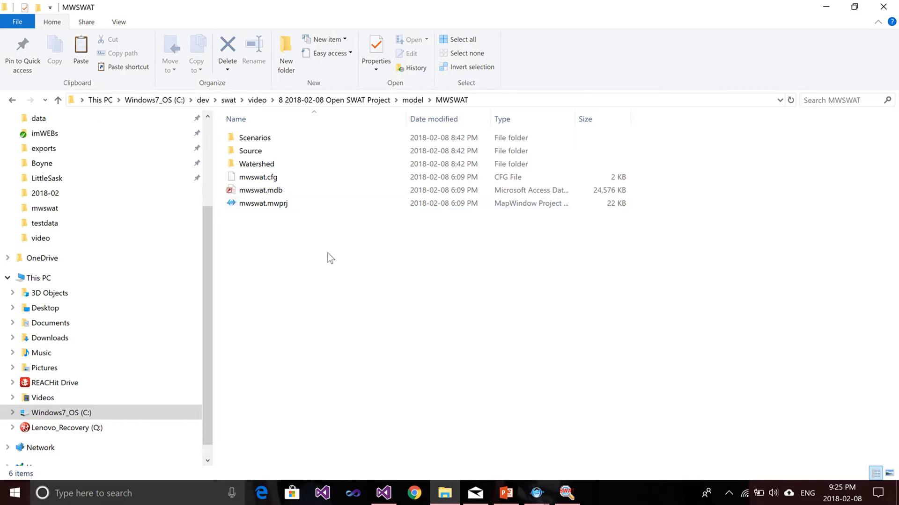
Step: Examine mwswat.mdb and the Source, Watershed and Scenarios subfolders inside the MWSWAT model folder
left_click(272, 190)
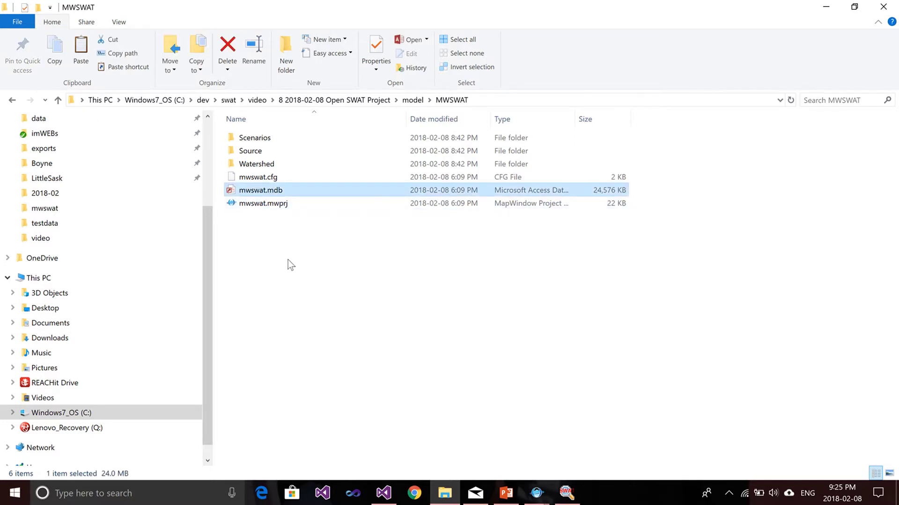
left_click(330, 250)
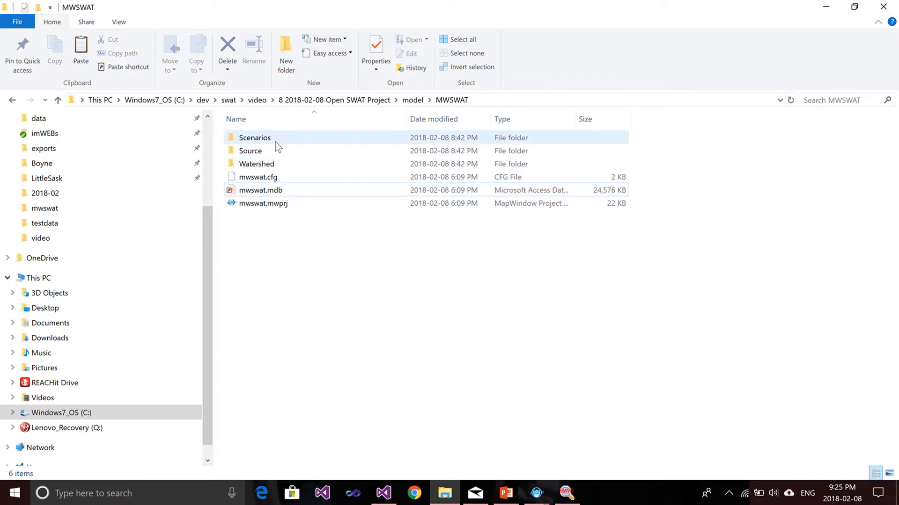
left_click(268, 154)
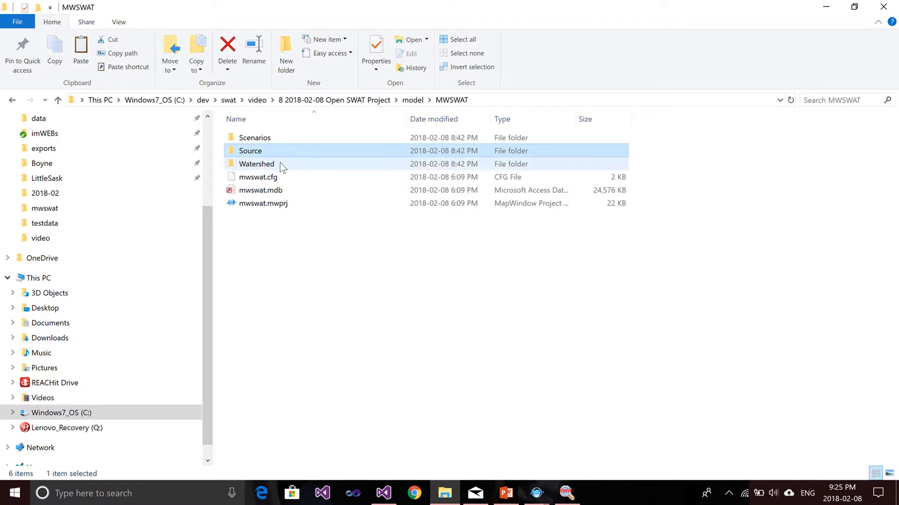
left_click(280, 164)
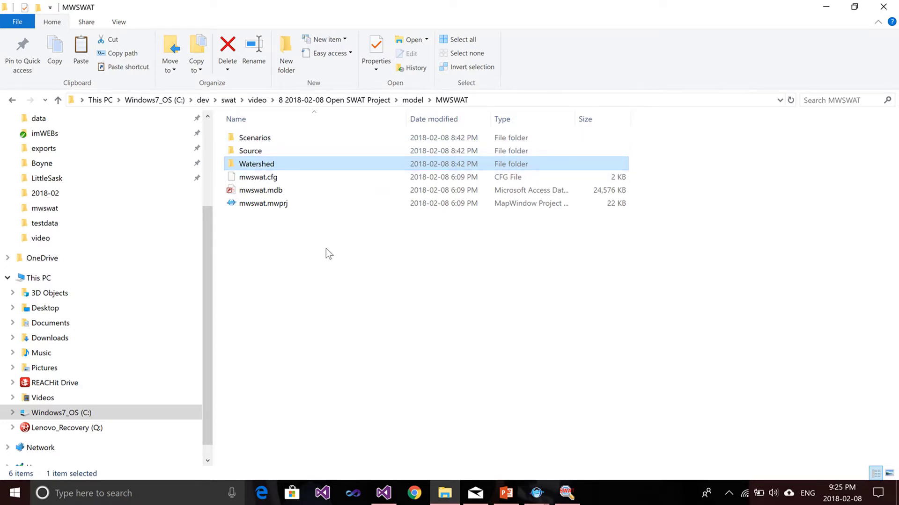
left_click(272, 137)
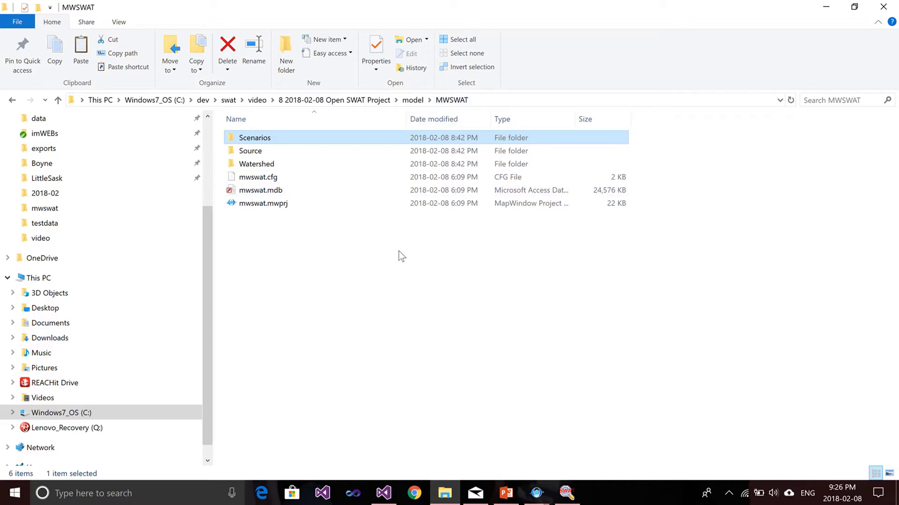
Step: Switch to SWAT Output Viewer and open the MWSWAT folder under 8 2018-02-08 Open SWAT Project\model as the SWAT project
left_click(566, 493)
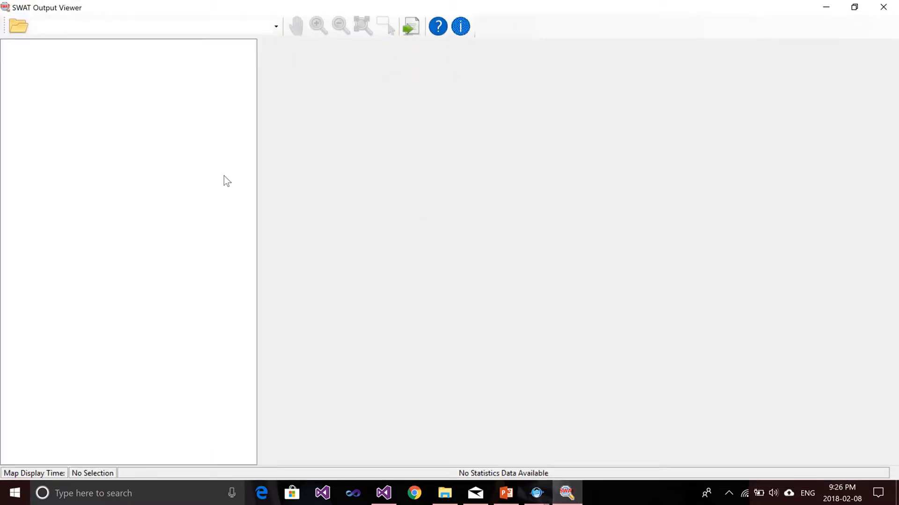
left_click(21, 27)
left_click_drag(575, 152, 472, 36)
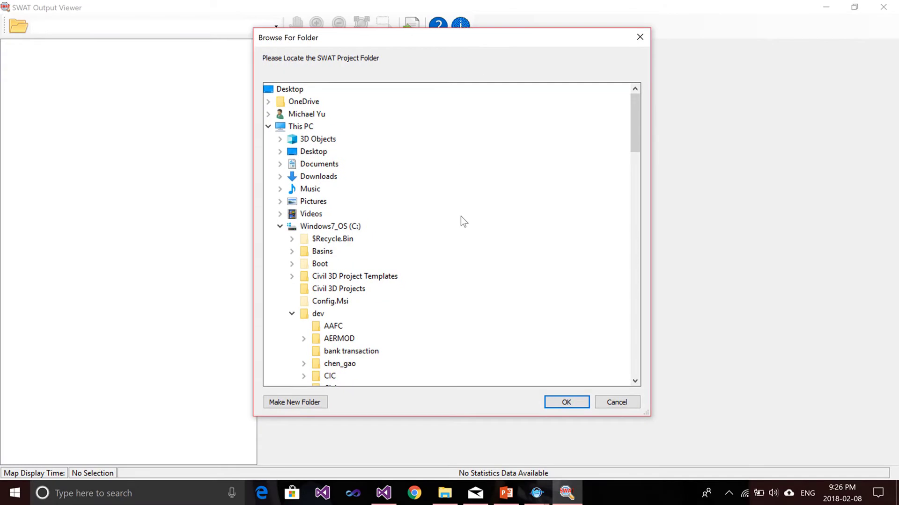
scroll(467, 234, "down", 10)
scroll(467, 234, "down", 10)
scroll(465, 238, "up", 3)
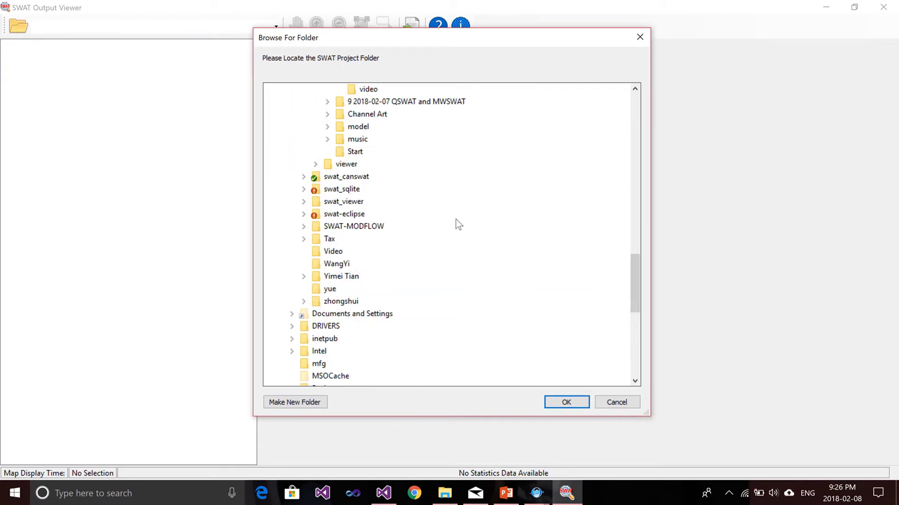
scroll(443, 205, "up", 3)
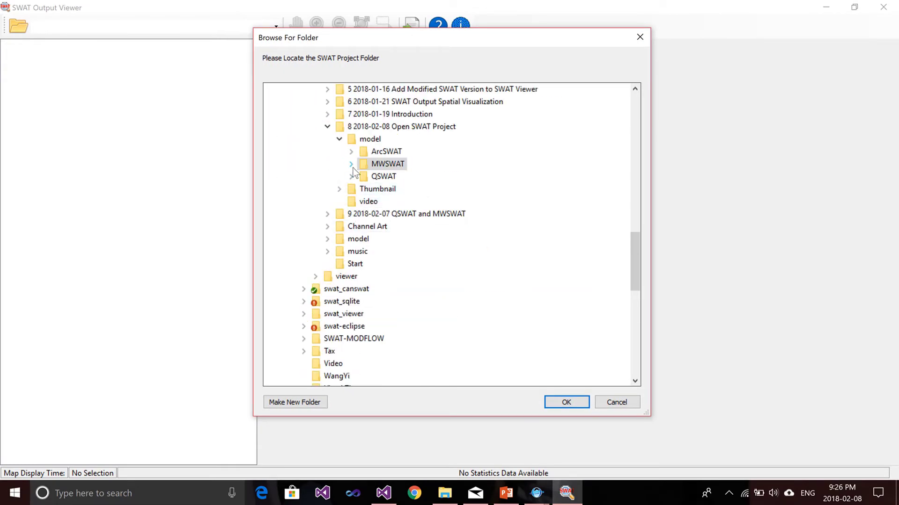
double_click(387, 165)
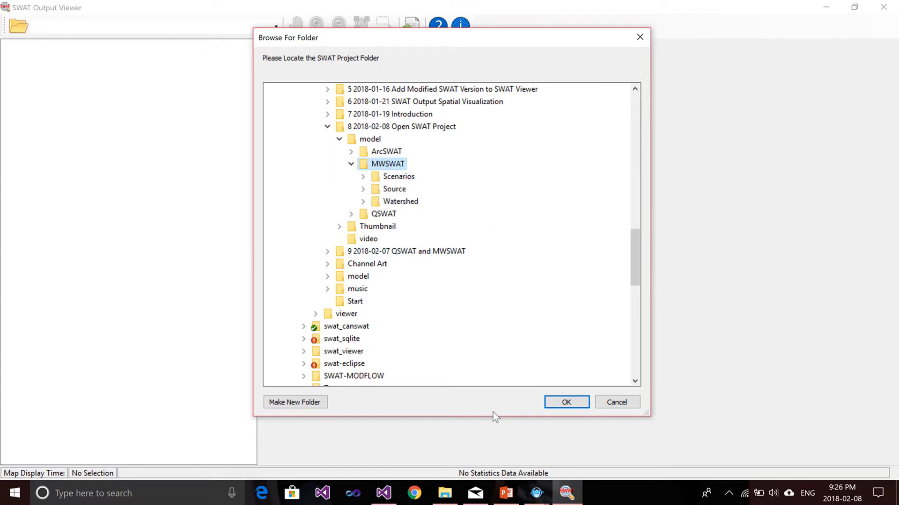
left_click(560, 402)
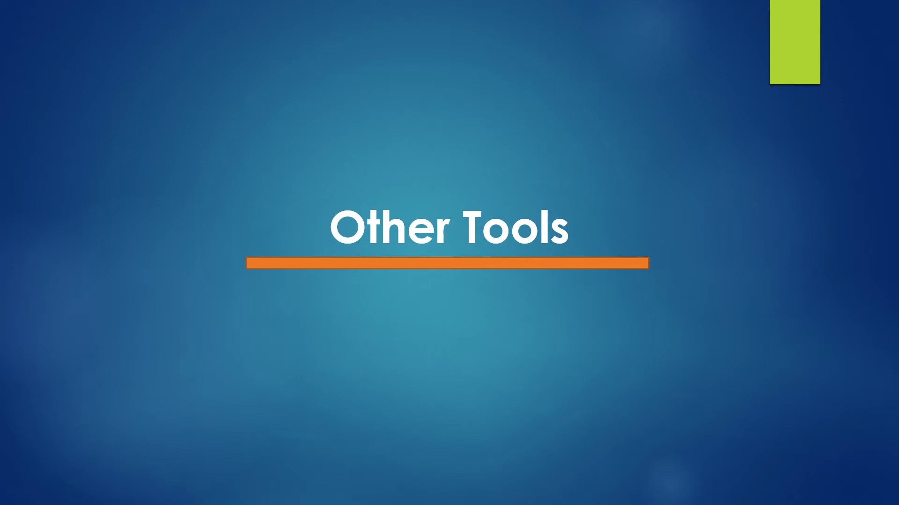
key("Right")
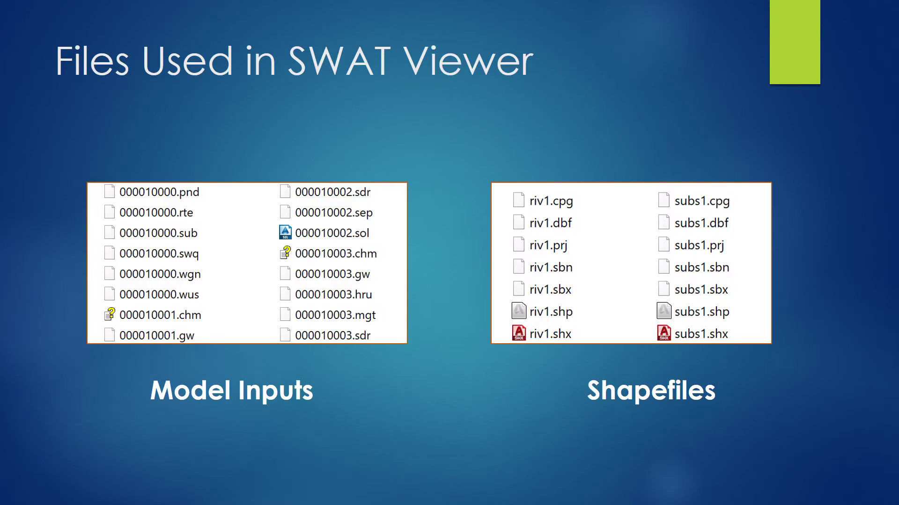